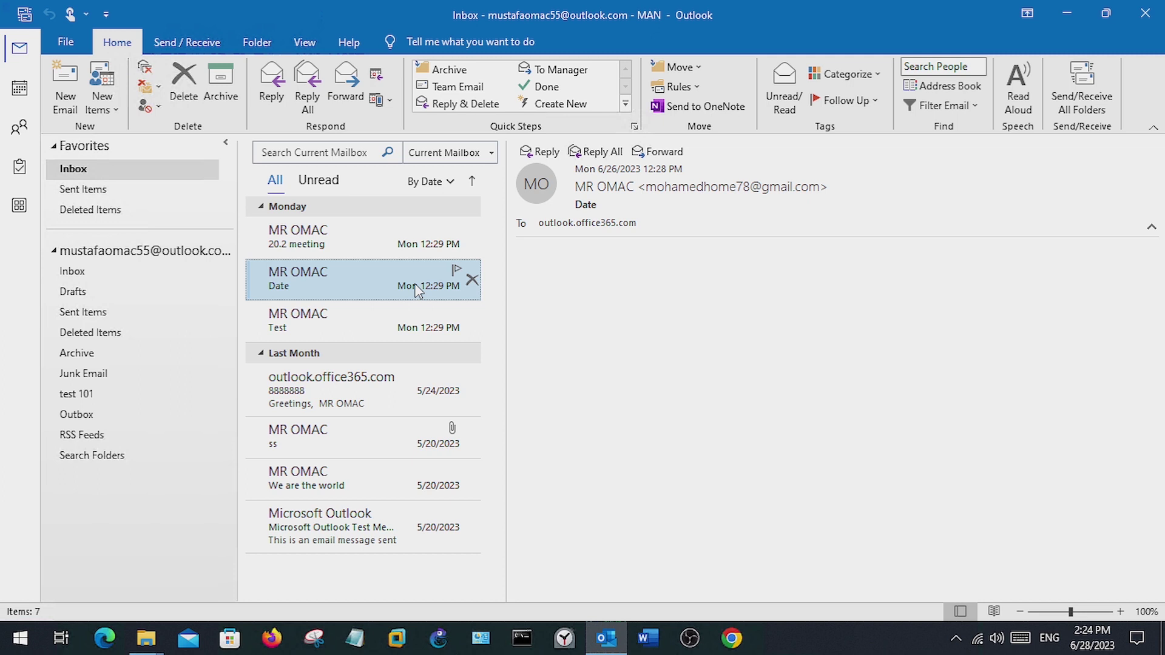
# Step: Check the Inbox folder's total size in its properties, then return to the Inbox
pyautogui.click(204, 280)
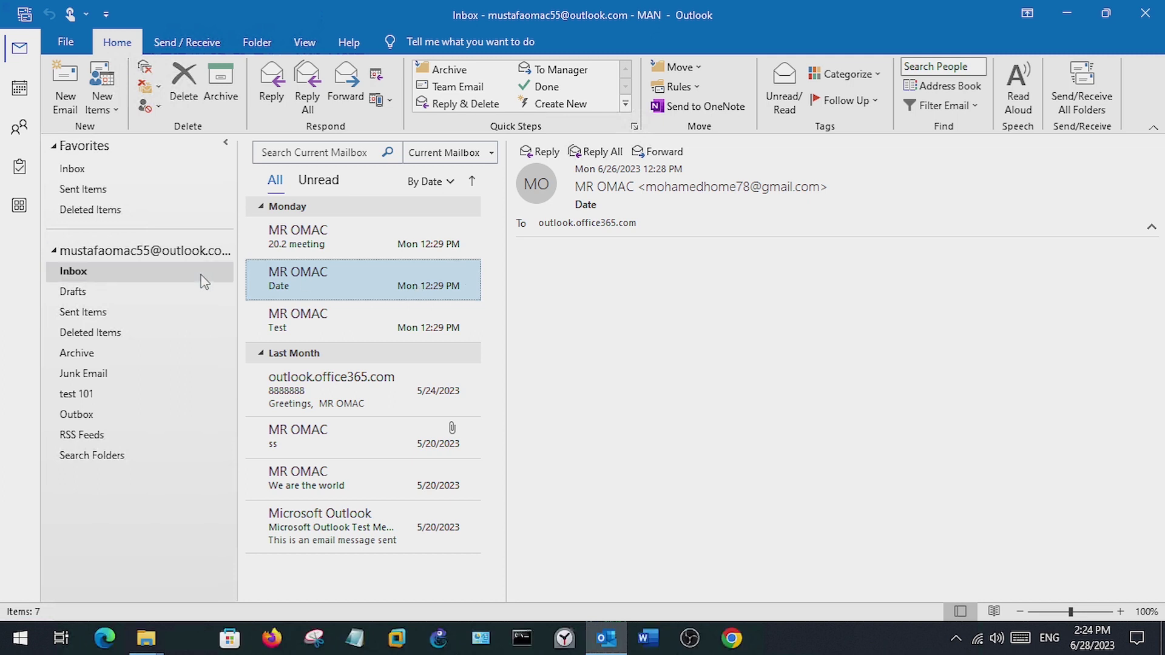
pyautogui.rightClick(203, 279)
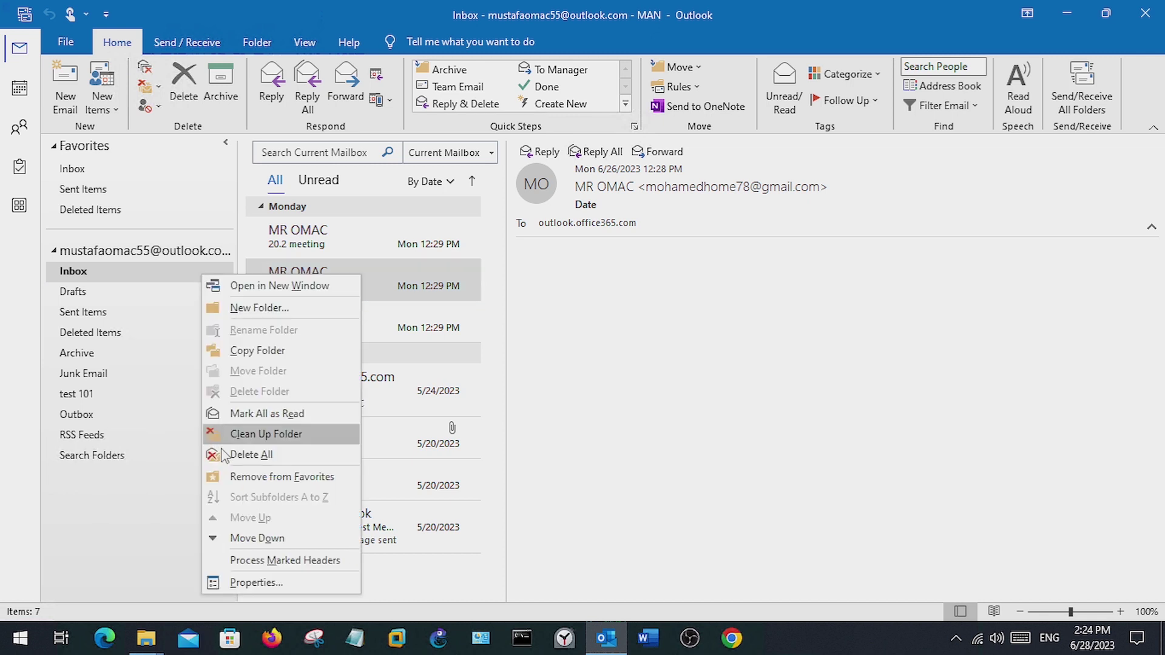
pyautogui.click(249, 584)
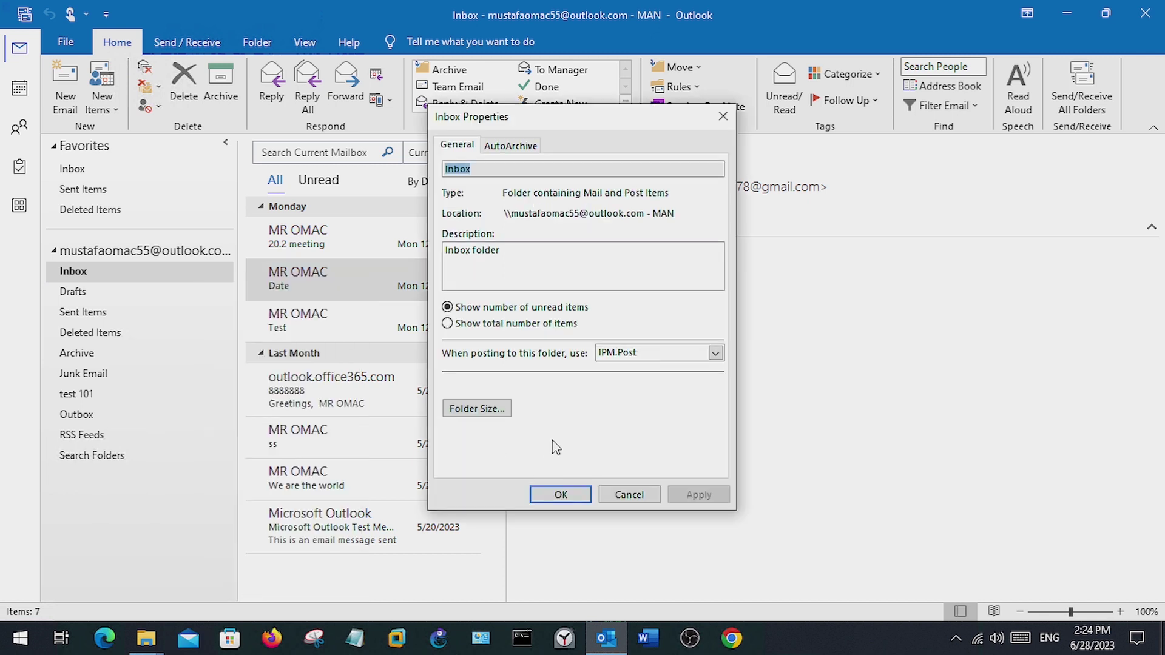
pyautogui.click(485, 411)
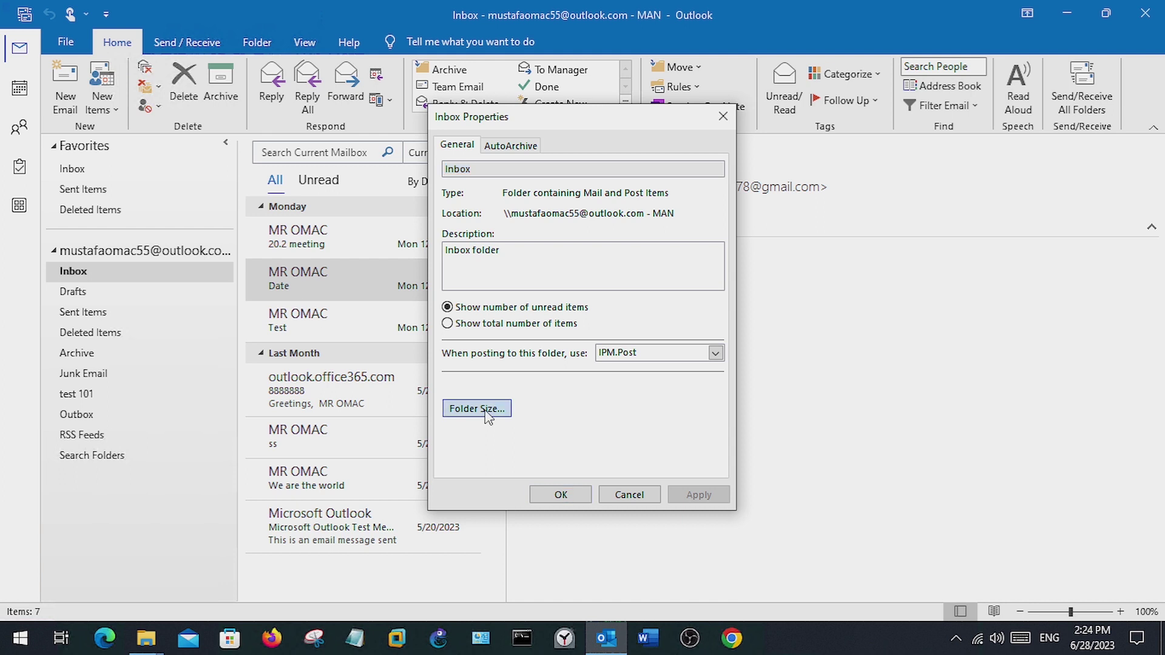
pyautogui.doubleClick(719, 265)
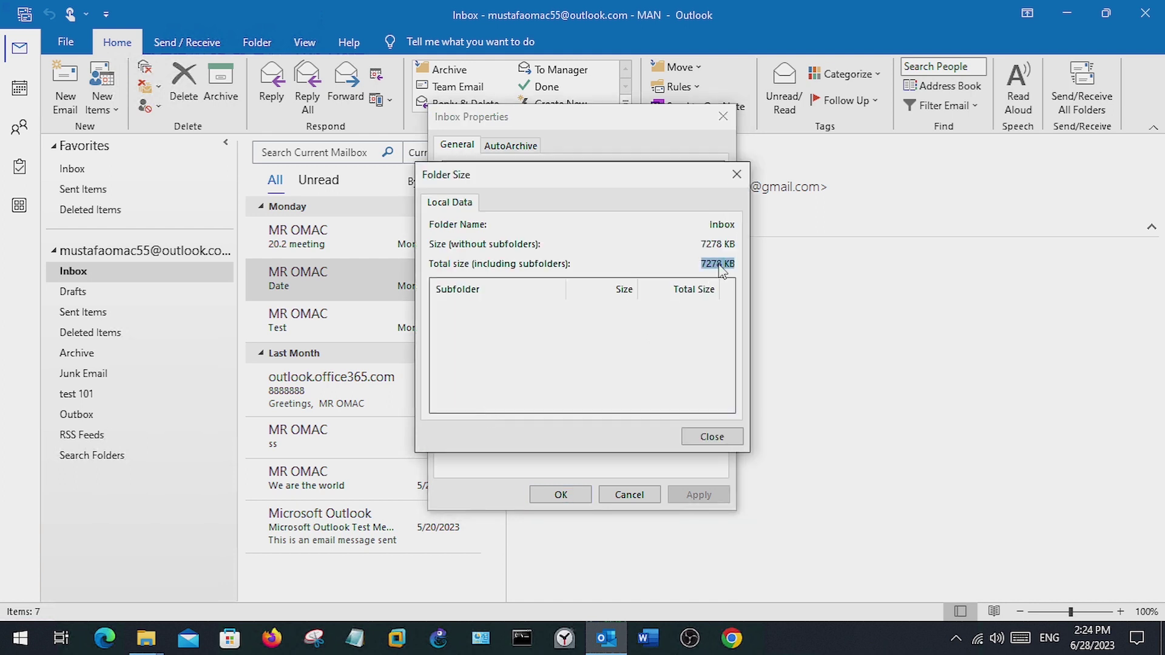
pyautogui.click(737, 174)
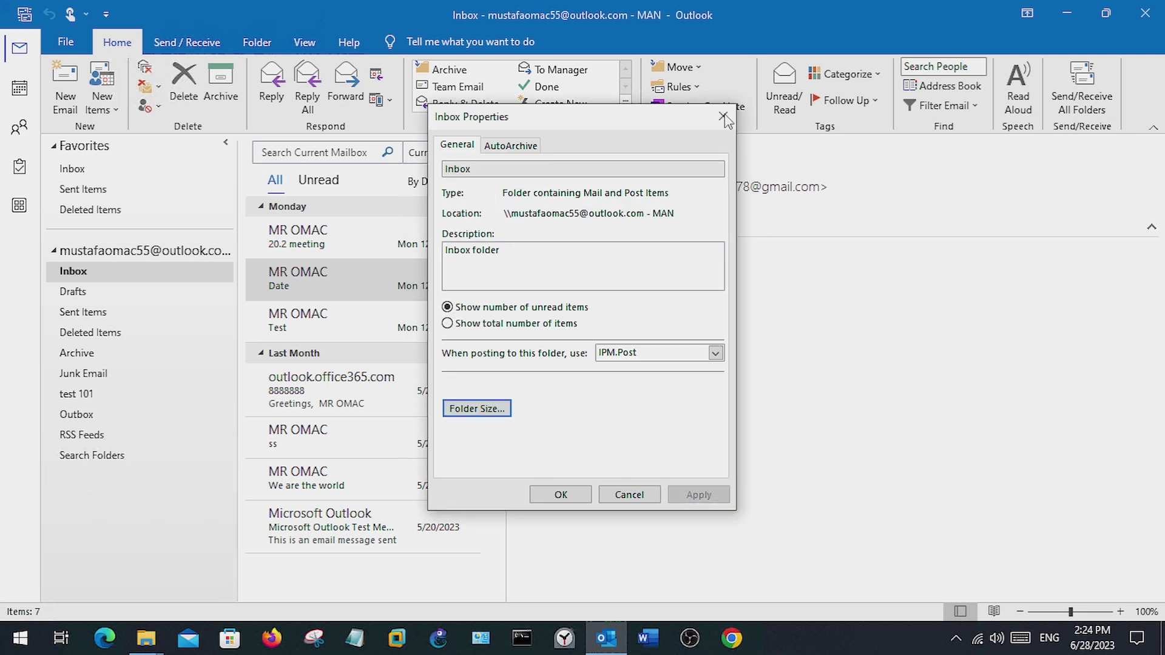
pyautogui.click(726, 115)
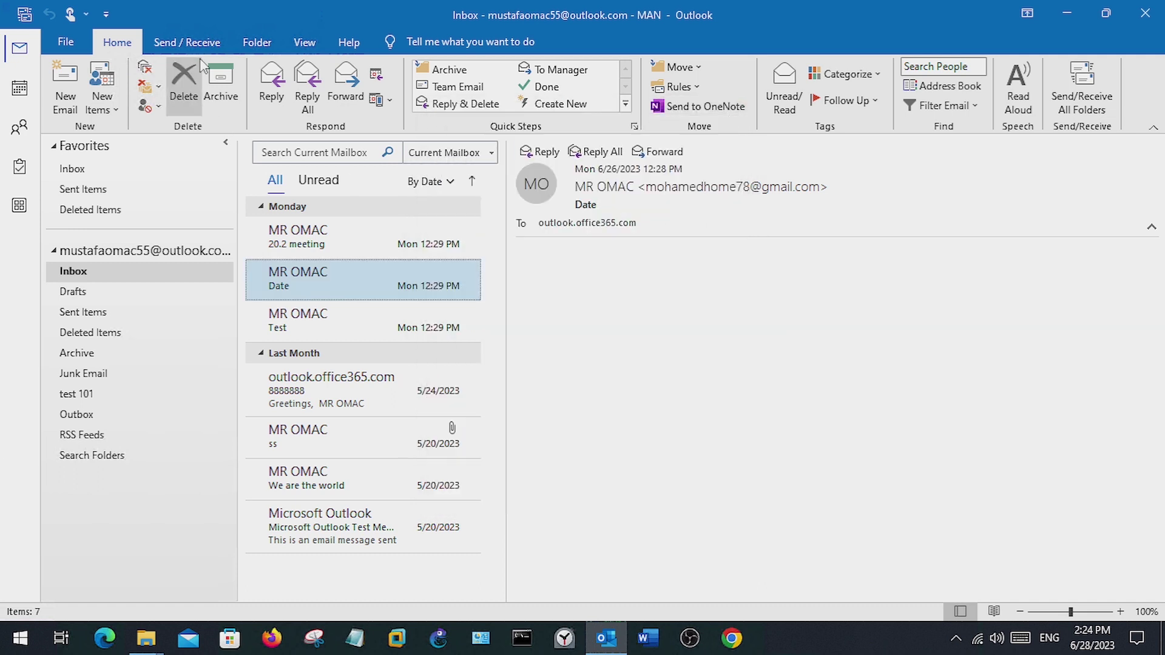
pyautogui.click(67, 42)
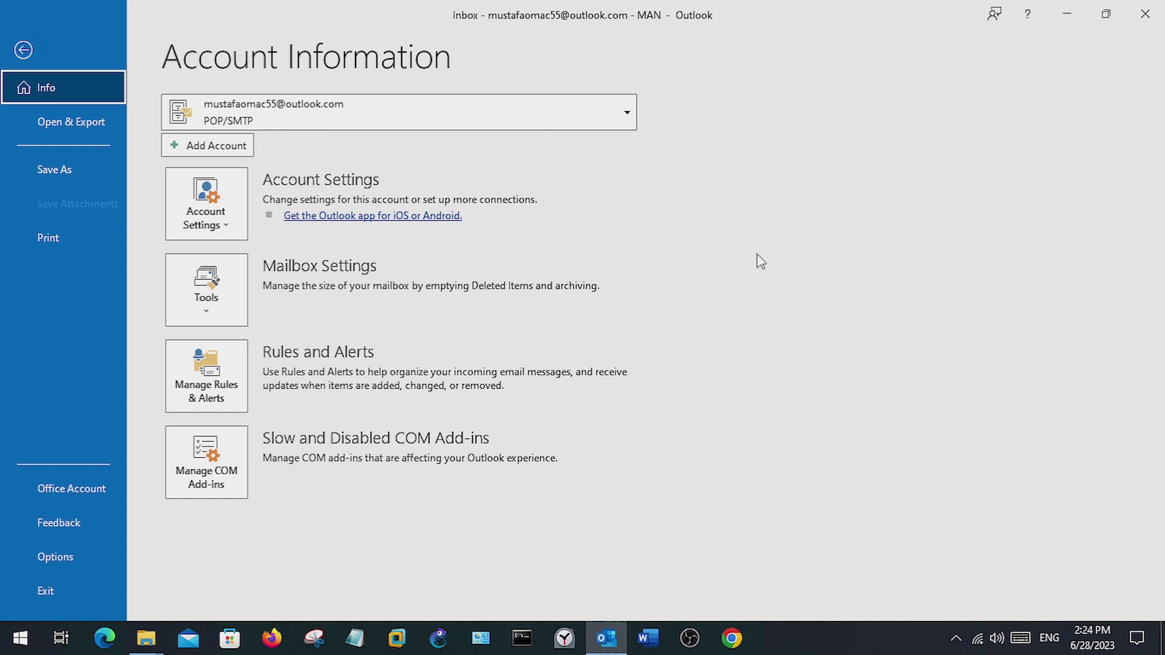
pyautogui.click(25, 50)
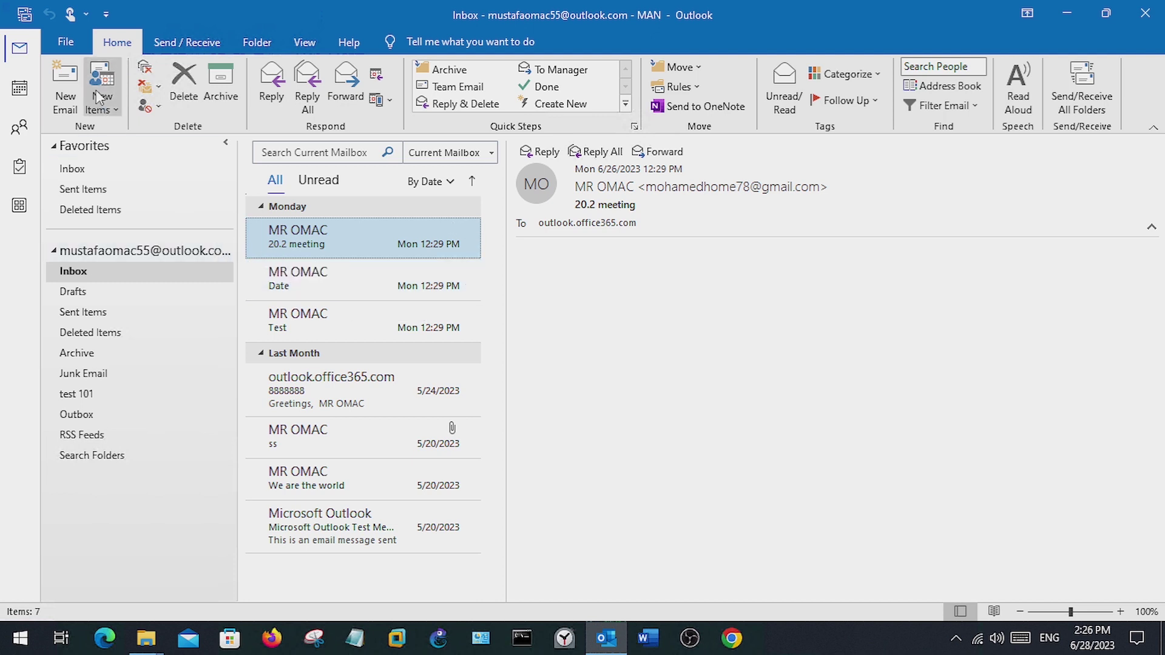
# Step: In Advanced options, set AutoArchive to run every 15 days, keeping items older than 2 Weeks
pyautogui.click(78, 44)
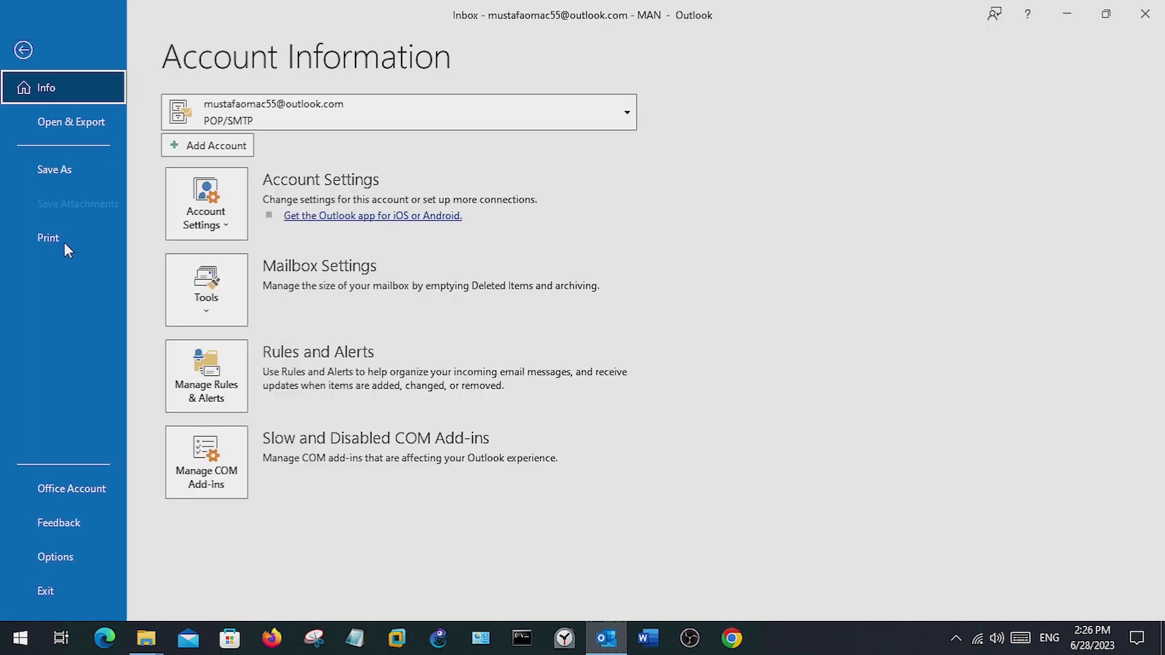
pyautogui.click(83, 559)
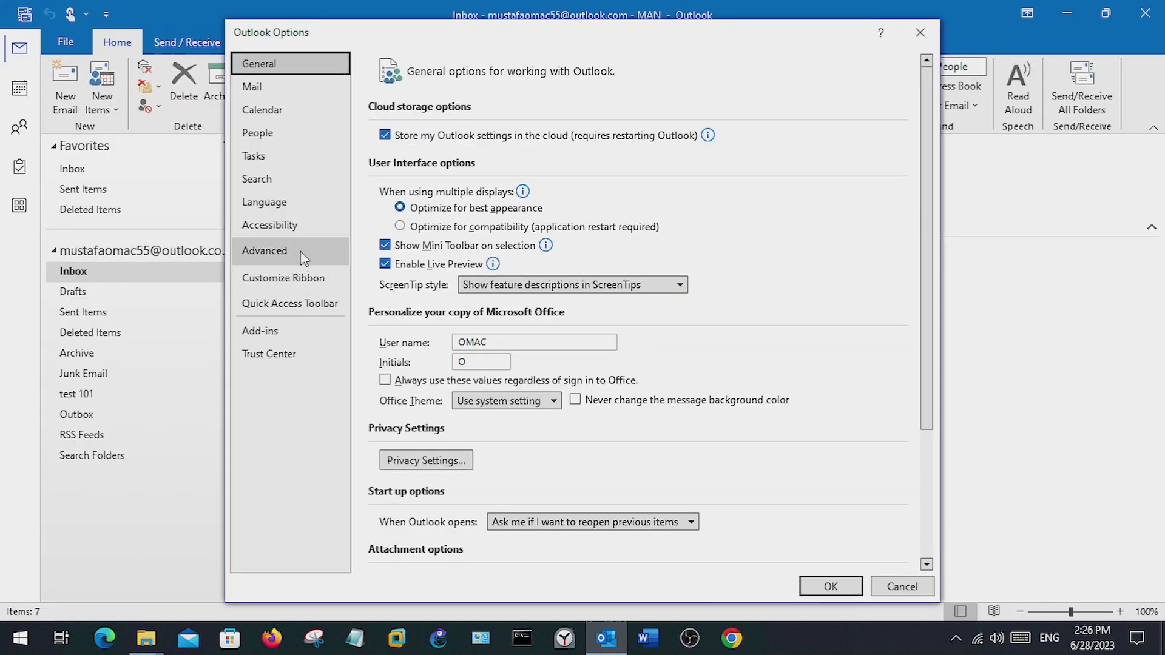
pyautogui.click(301, 248)
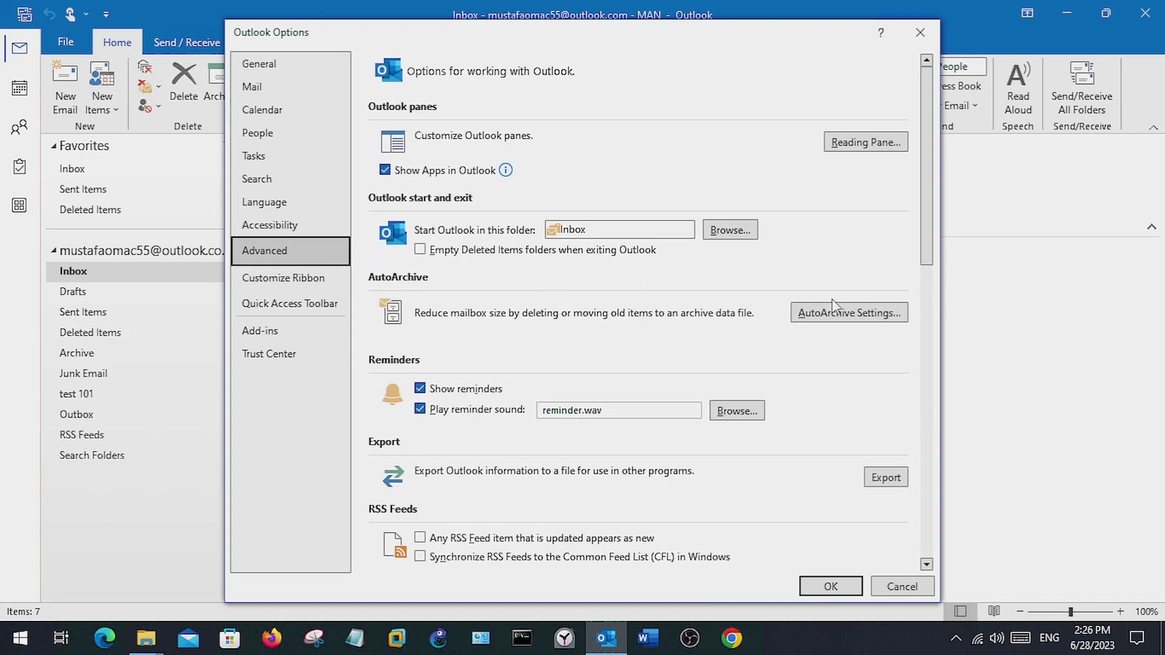
pyautogui.click(876, 315)
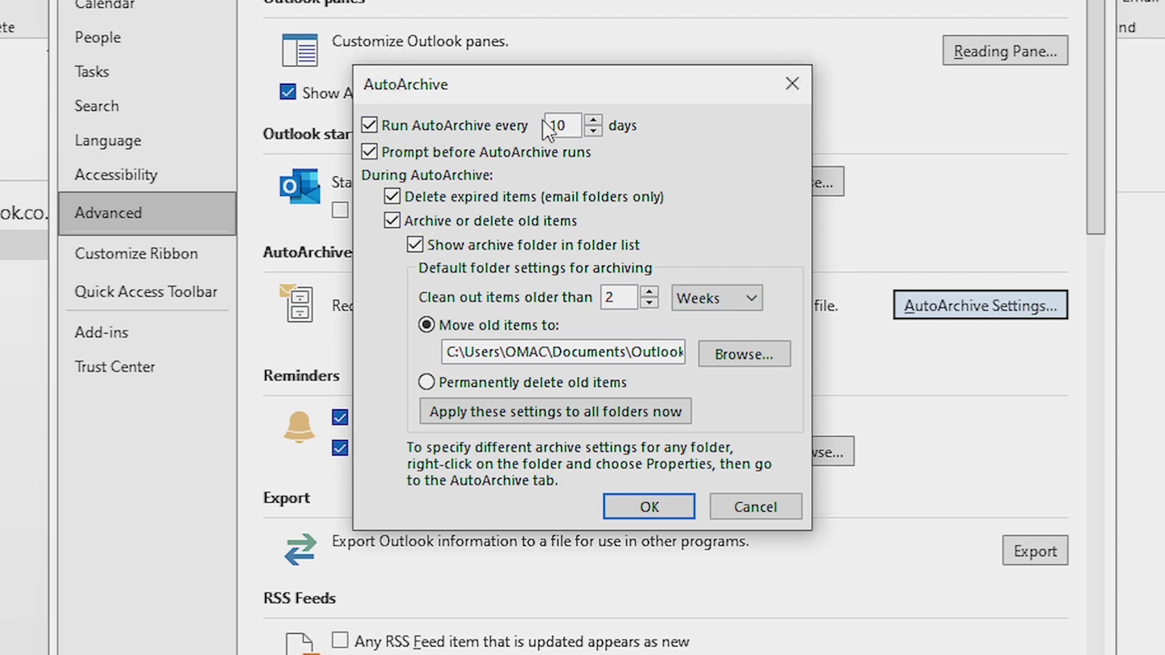
pyautogui.click(564, 126)
pyautogui.hotkey('shift', 'Left')
pyautogui.hotkey('shift', 'Left')
pyautogui.write('15')
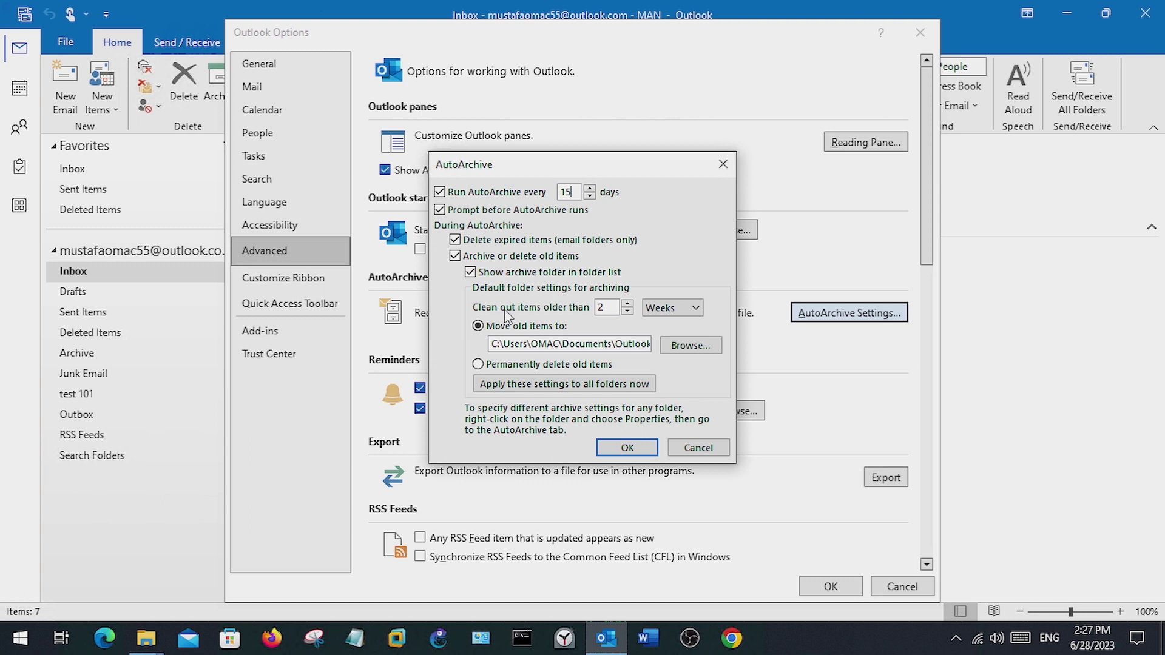
pyautogui.click(693, 310)
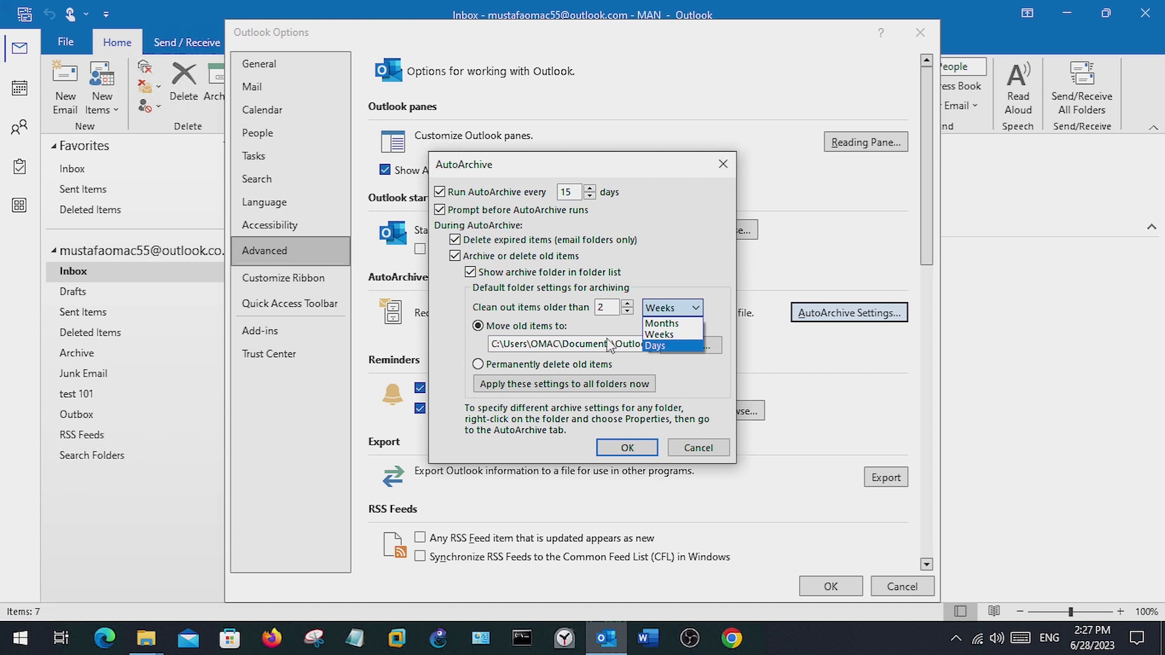
pyautogui.click(534, 317)
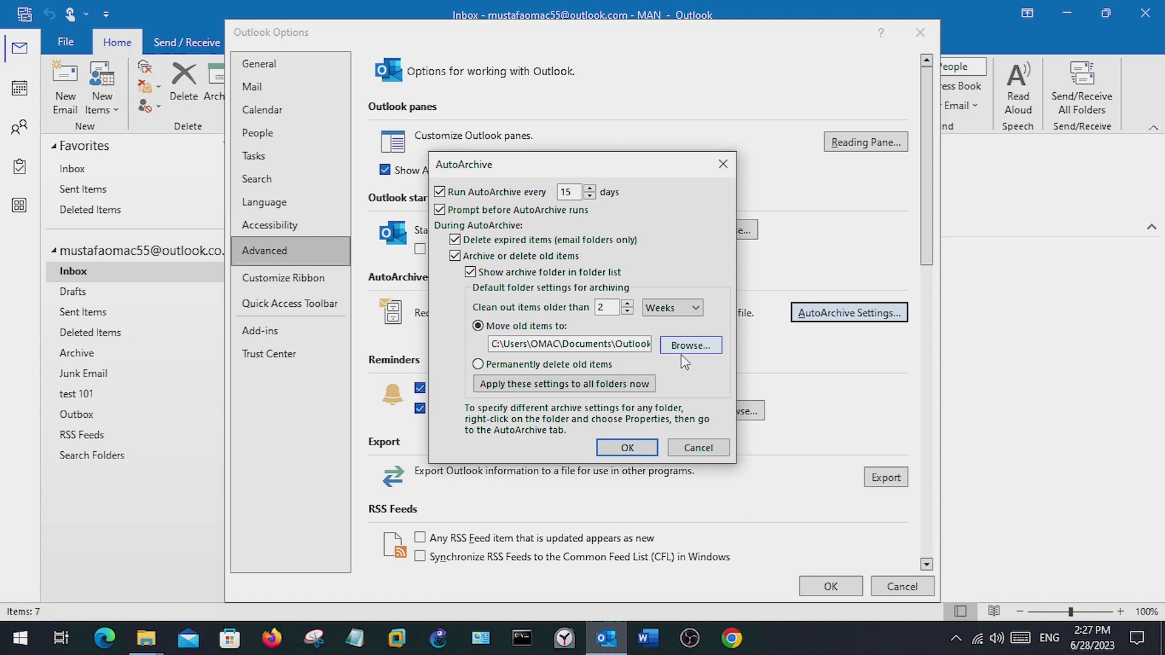
pyautogui.click(640, 459)
pyautogui.click(832, 588)
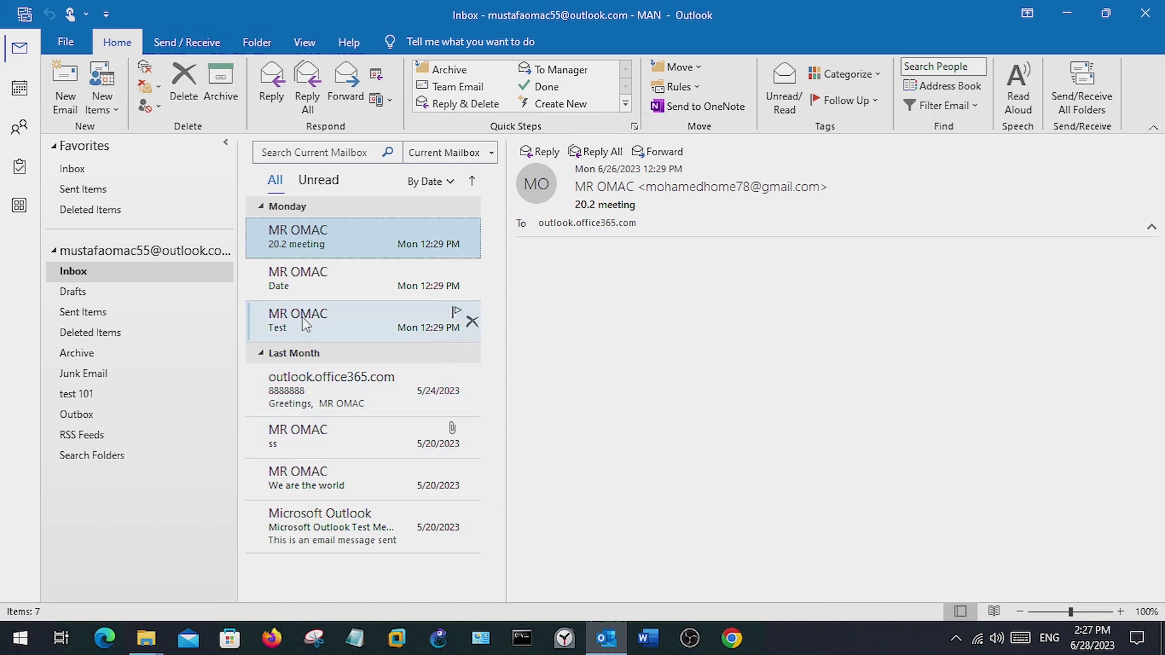
pyautogui.click(323, 299)
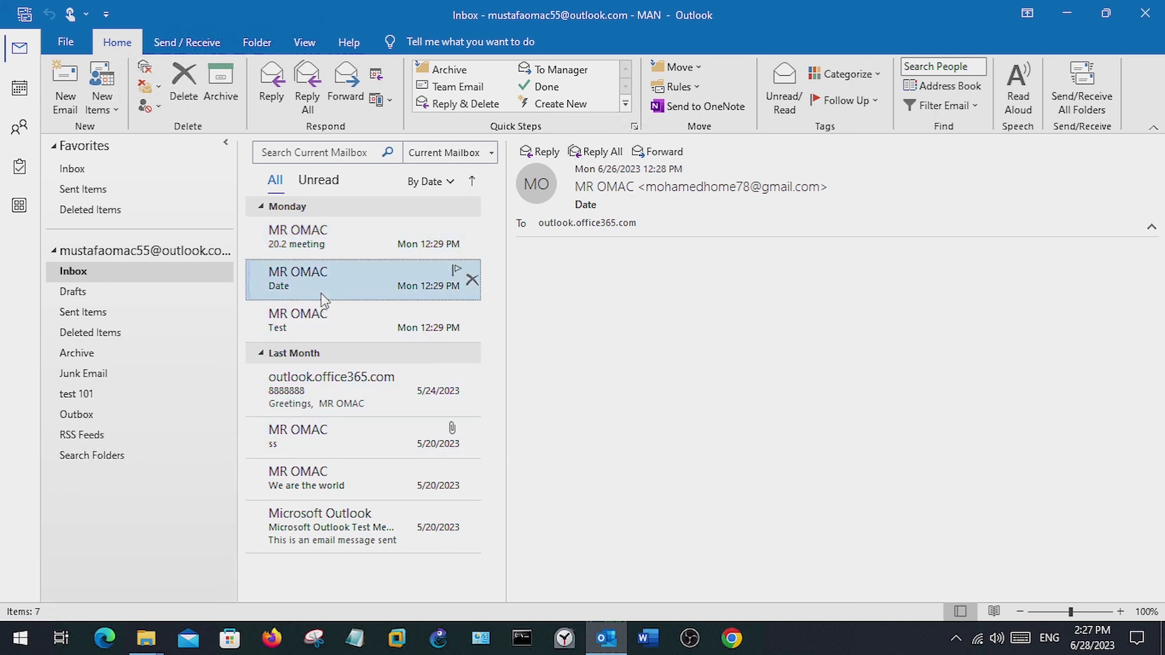
pyautogui.click(74, 292)
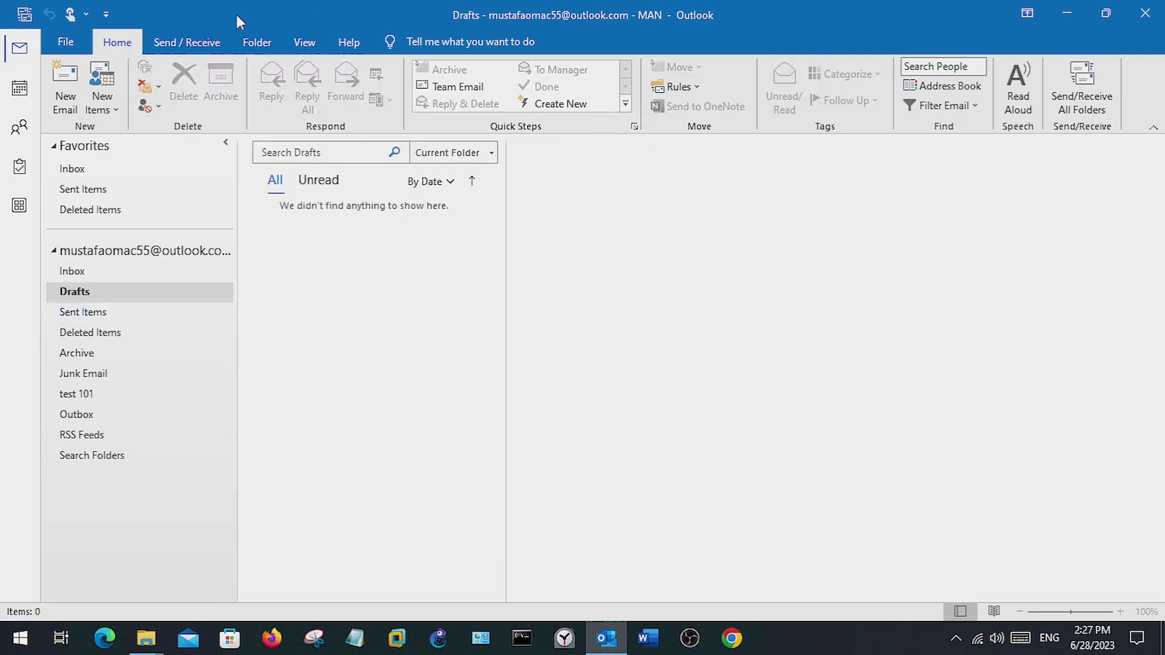
pyautogui.click(257, 43)
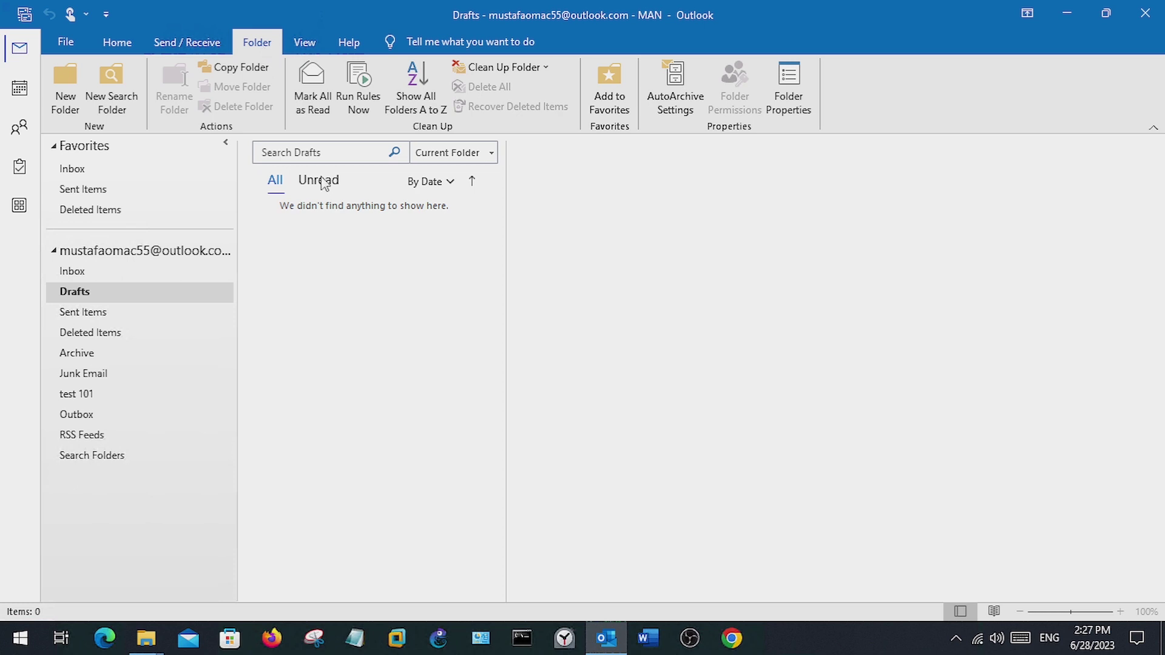
pyautogui.click(684, 108)
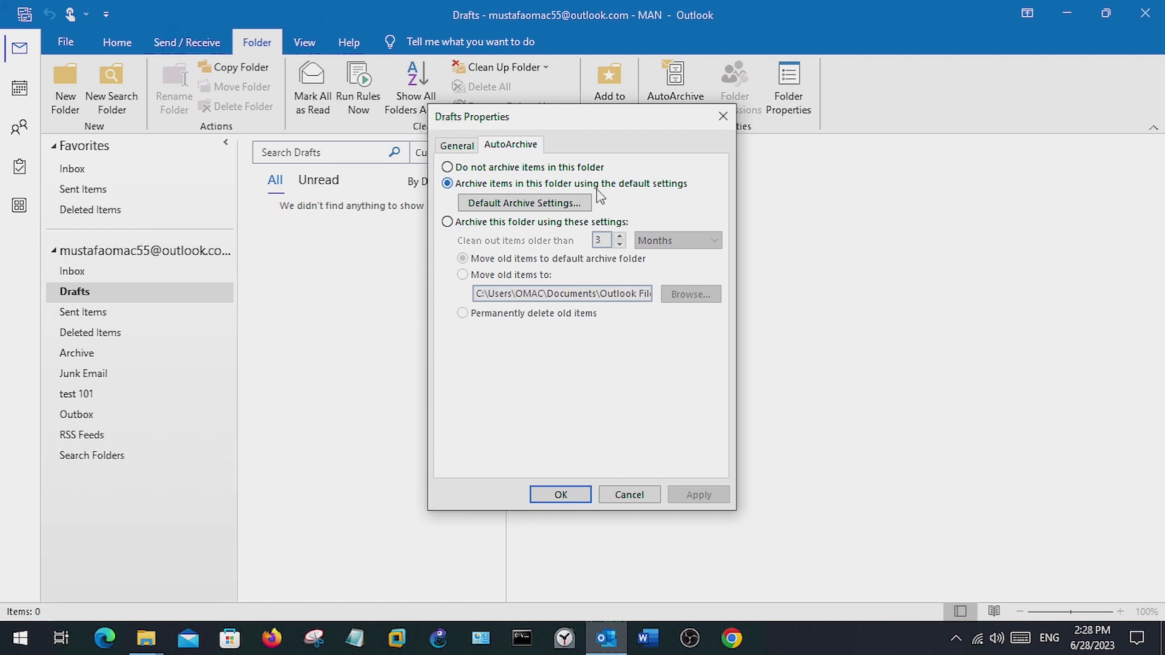
pyautogui.click(562, 208)
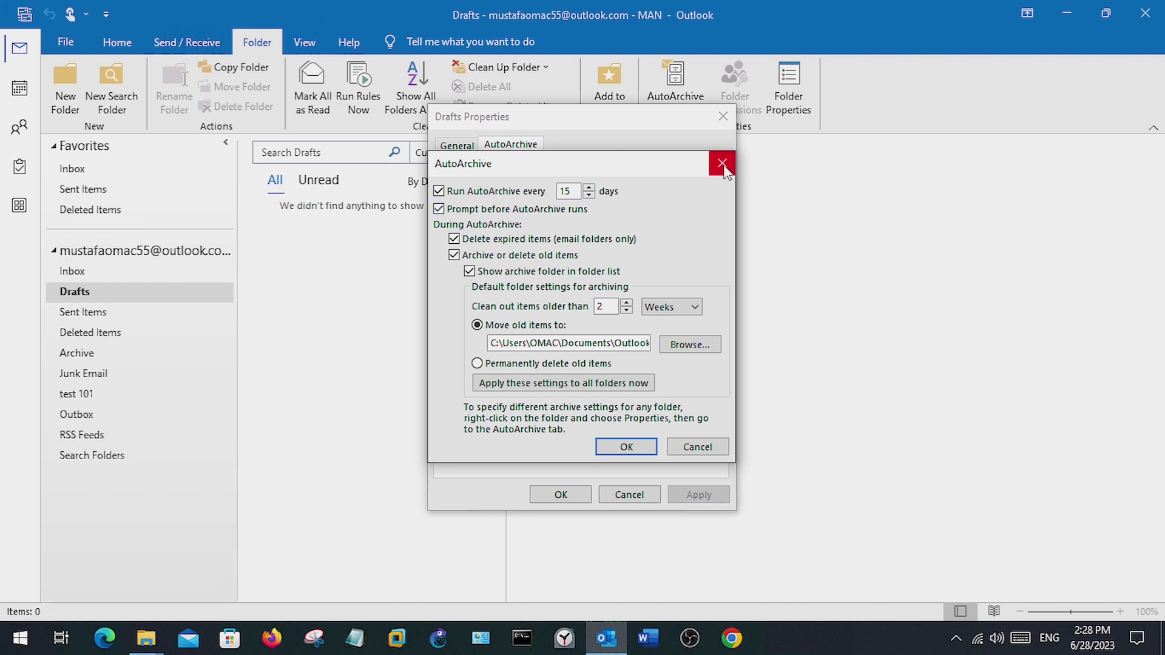
pyautogui.click(723, 165)
pyautogui.click(553, 494)
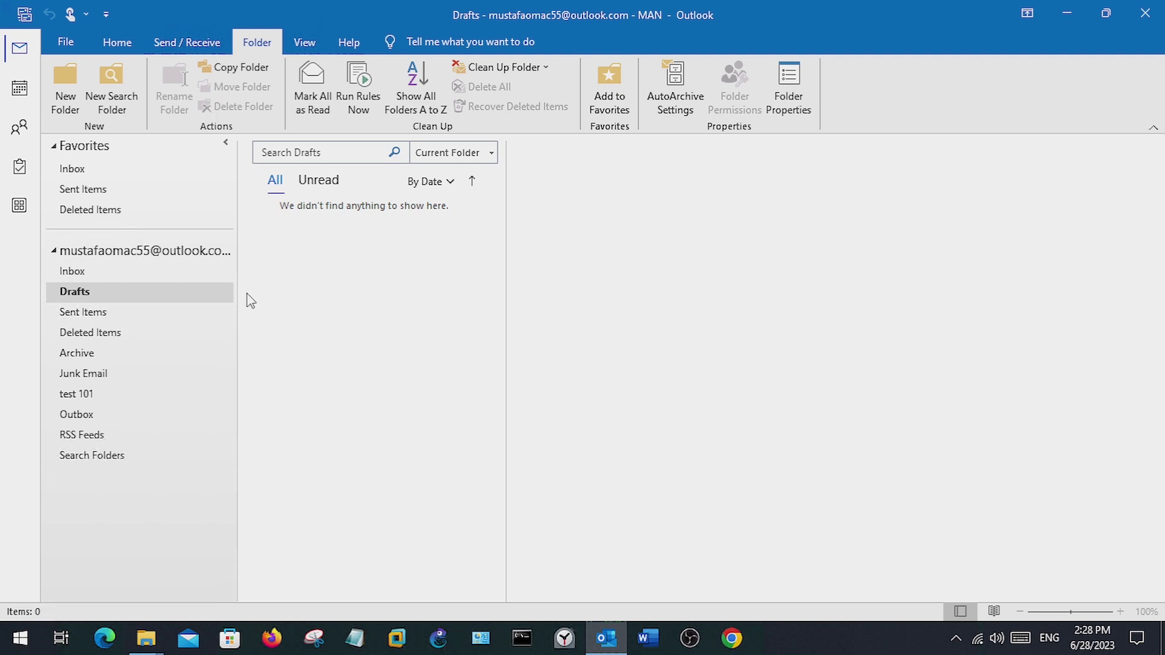
# Step: Set Clean Up Old Items to archive Drafts older than Sun 6/25/2023 into test archive.pst
pyautogui.click(66, 43)
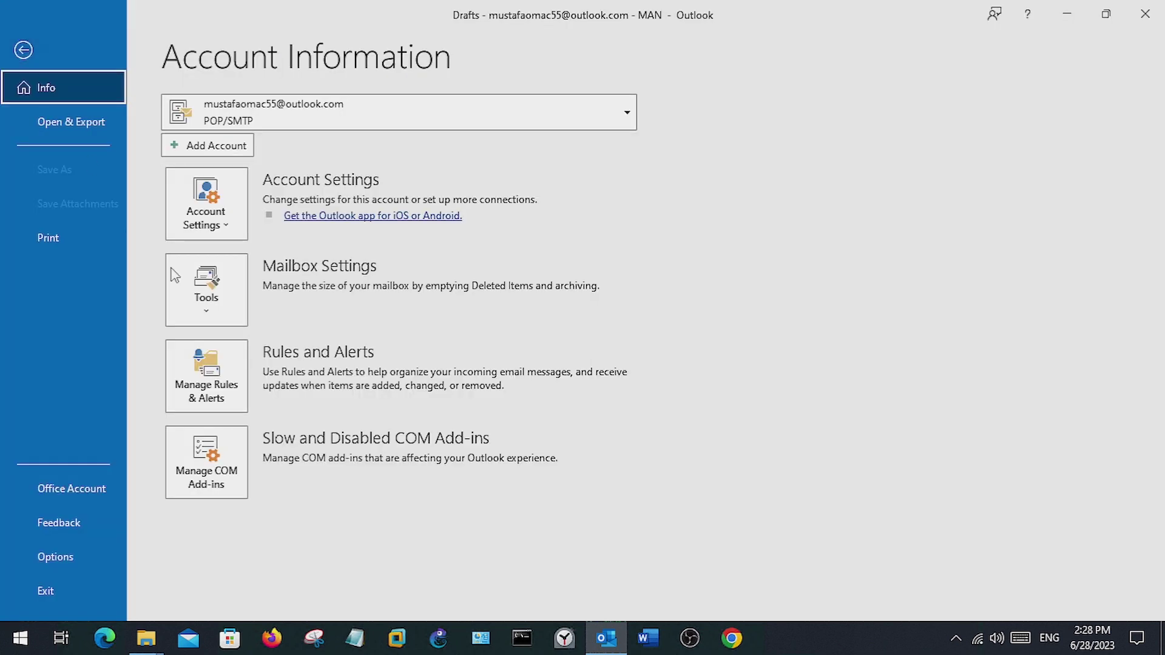
pyautogui.click(231, 310)
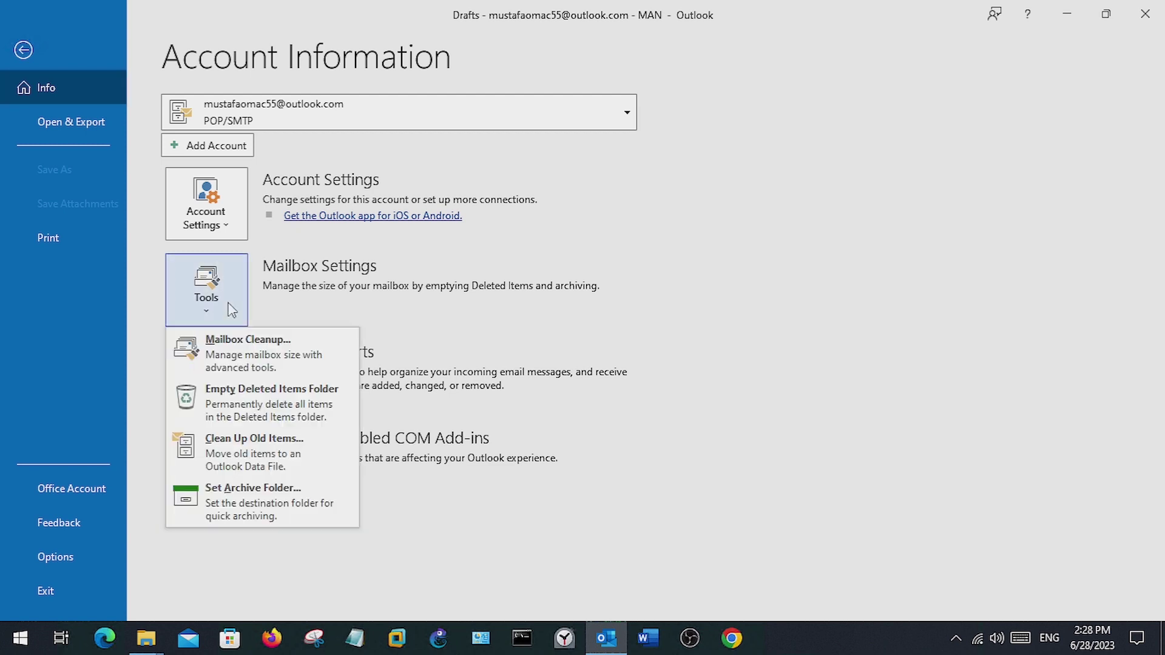
pyautogui.click(265, 456)
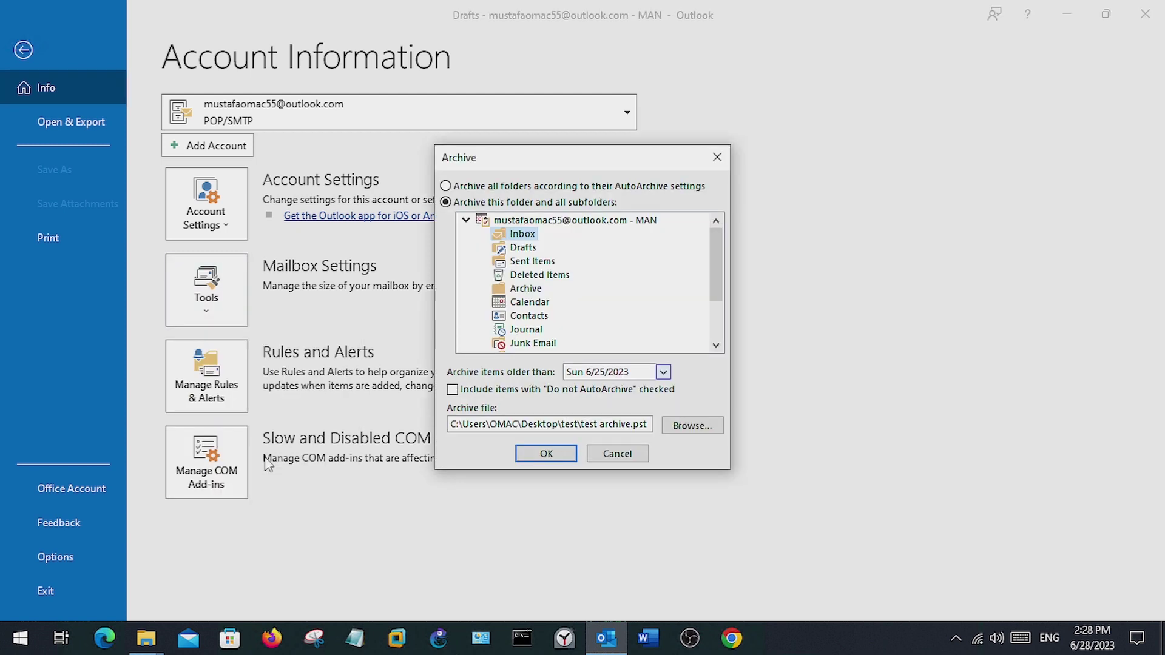
pyautogui.click(549, 185)
pyautogui.click(540, 202)
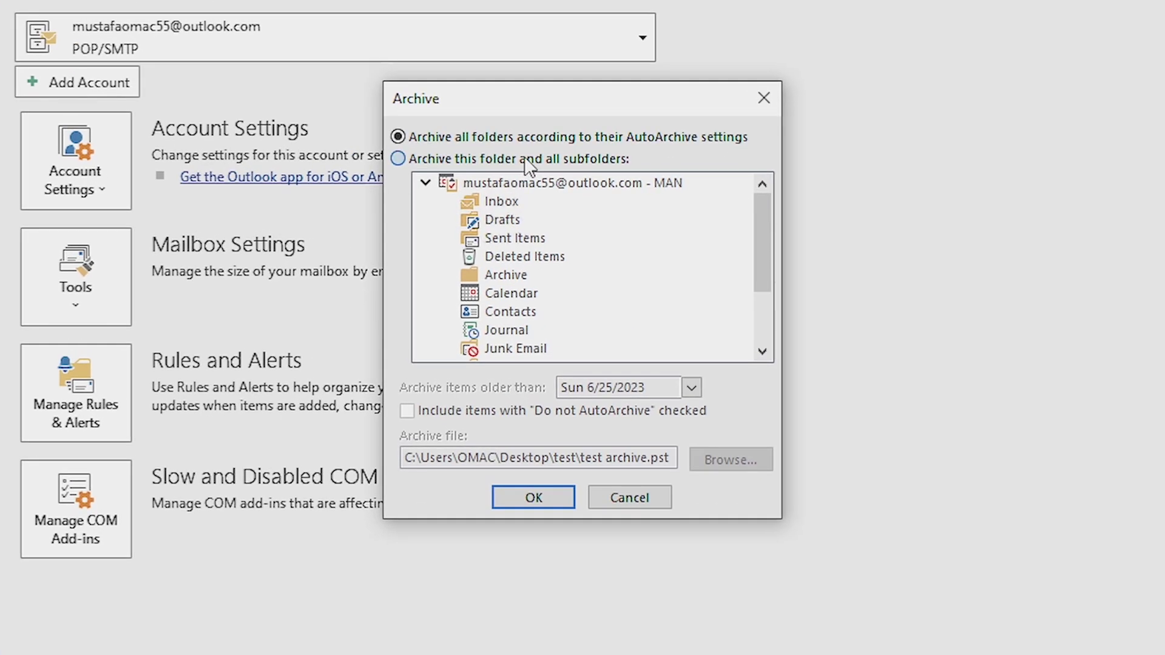
pyautogui.click(500, 207)
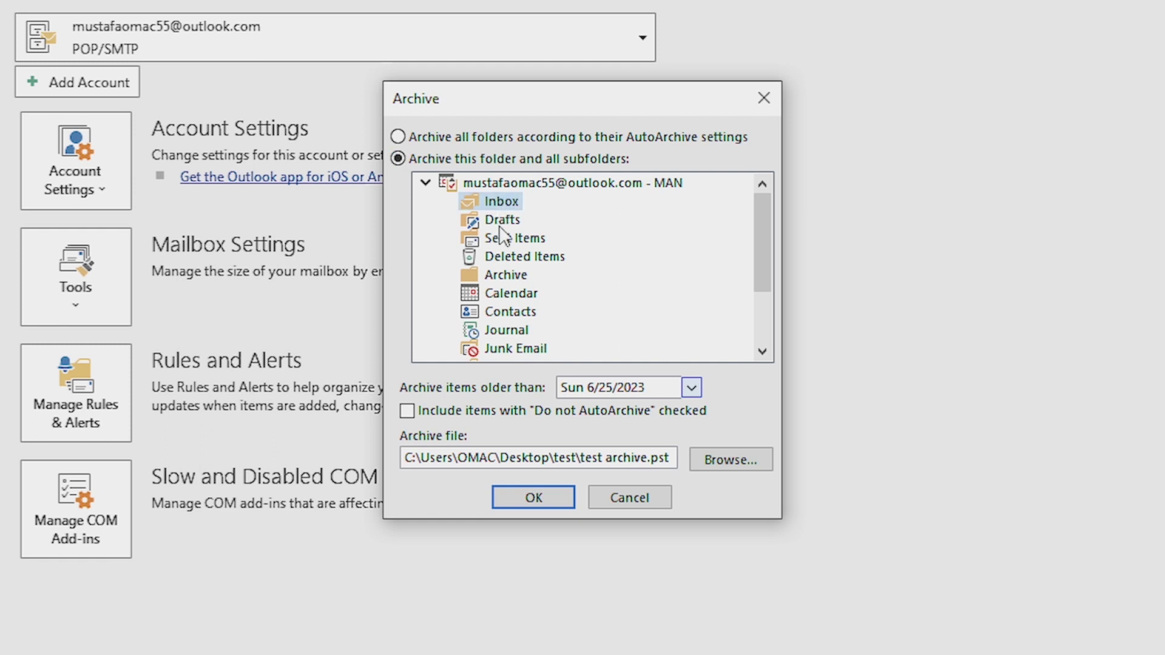
pyautogui.click(503, 225)
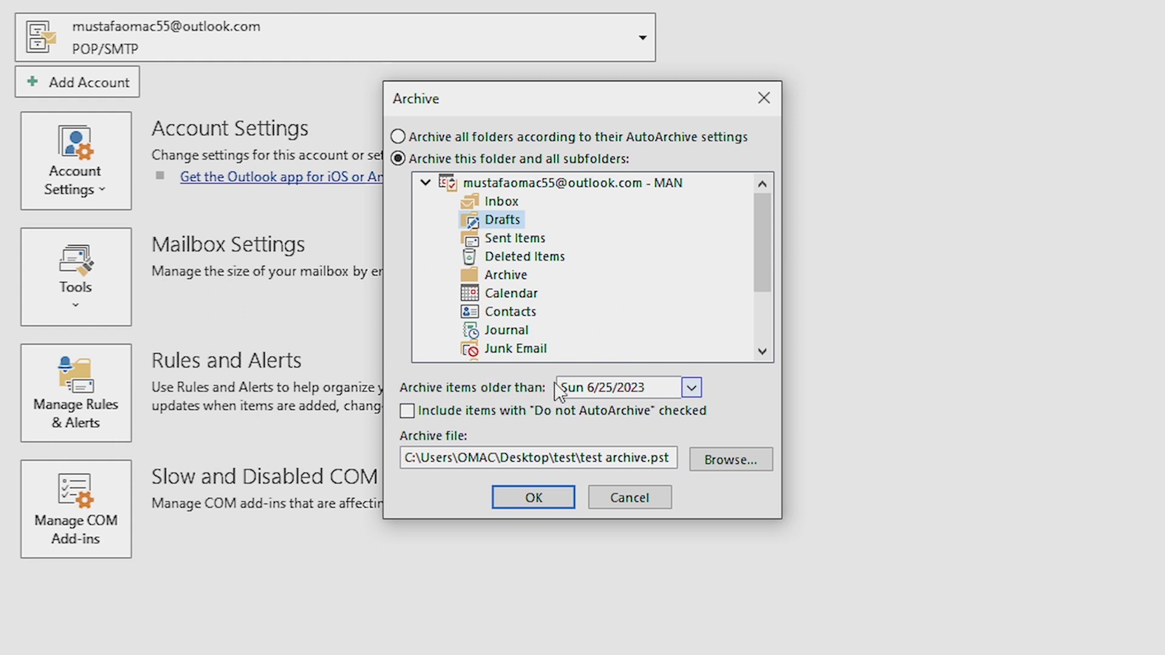
pyautogui.click(691, 393)
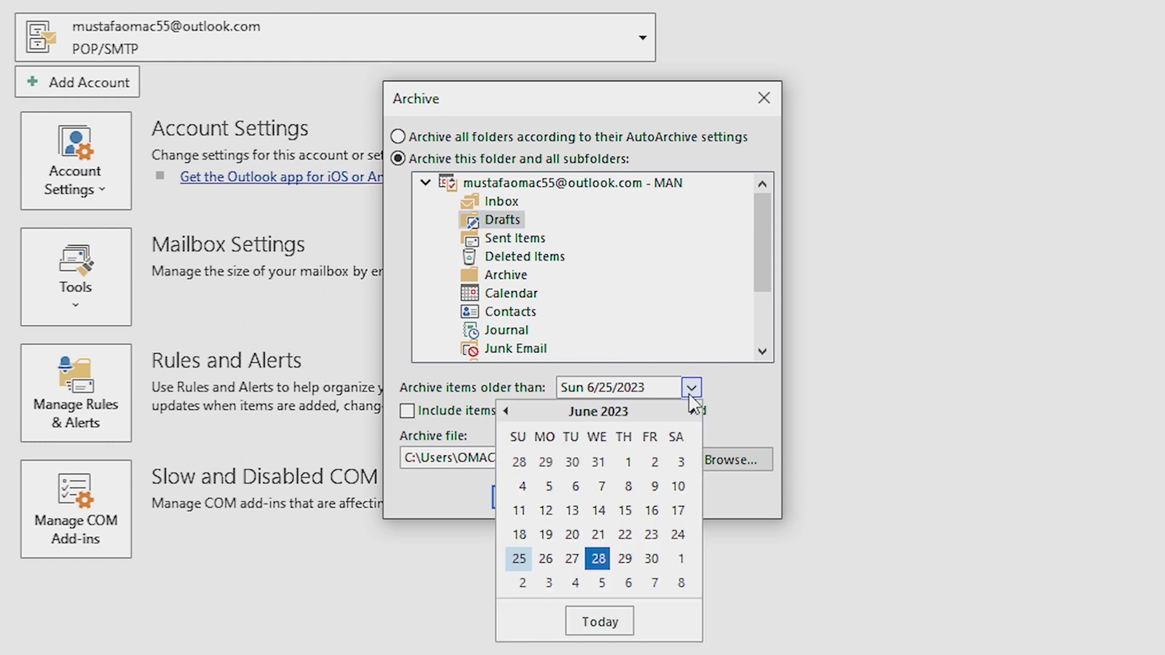
pyautogui.click(745, 404)
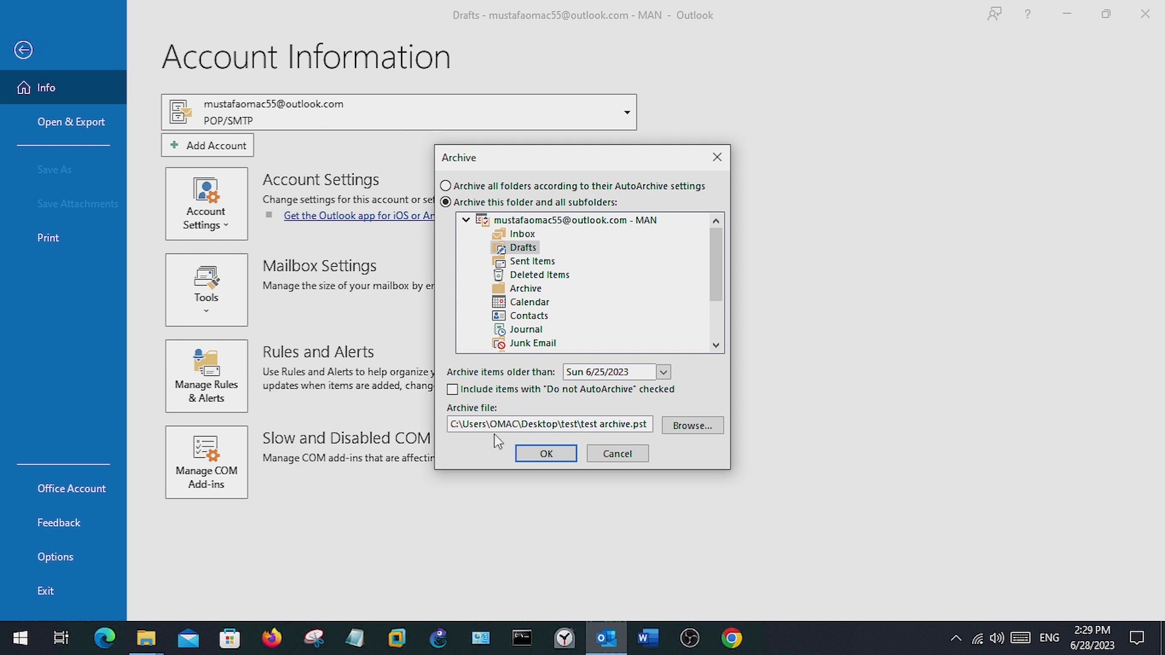
pyautogui.click(722, 157)
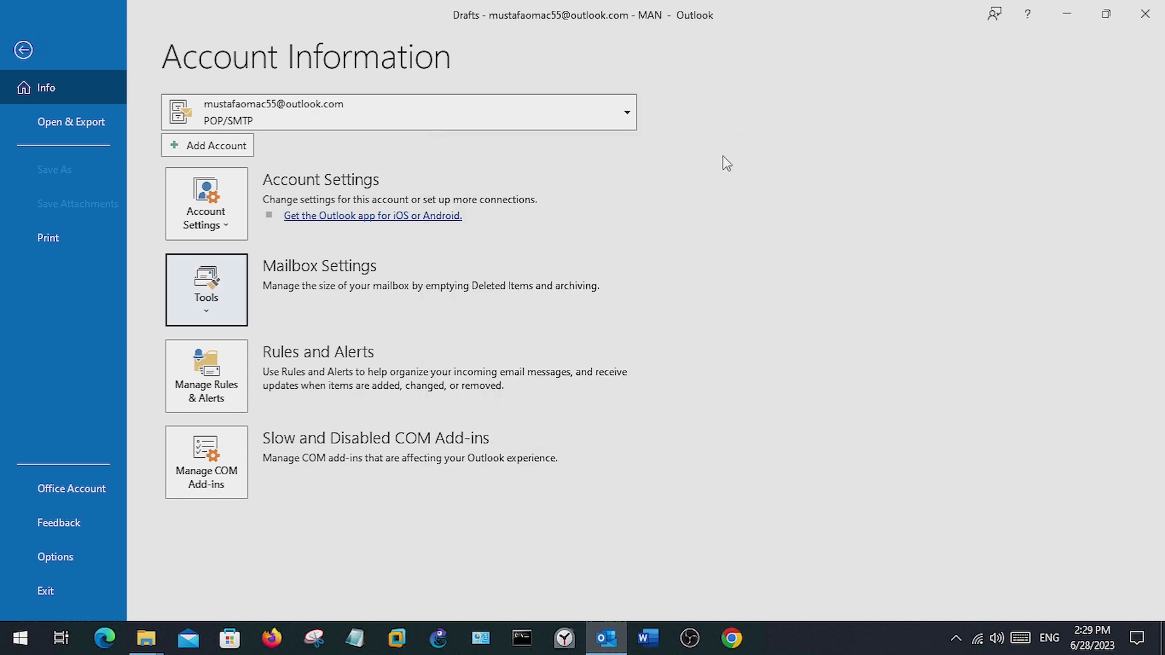
pyautogui.click(23, 49)
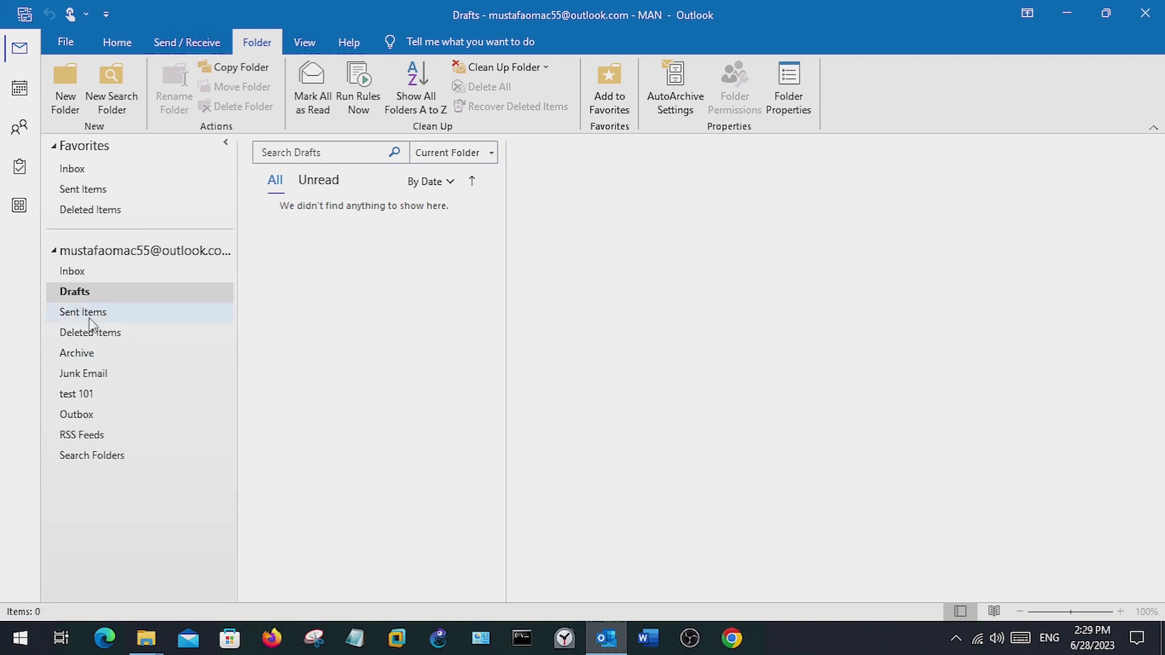
# Step: Archive the 'Date' message from the Inbox and open the Archive folder to see it
pyautogui.click(107, 278)
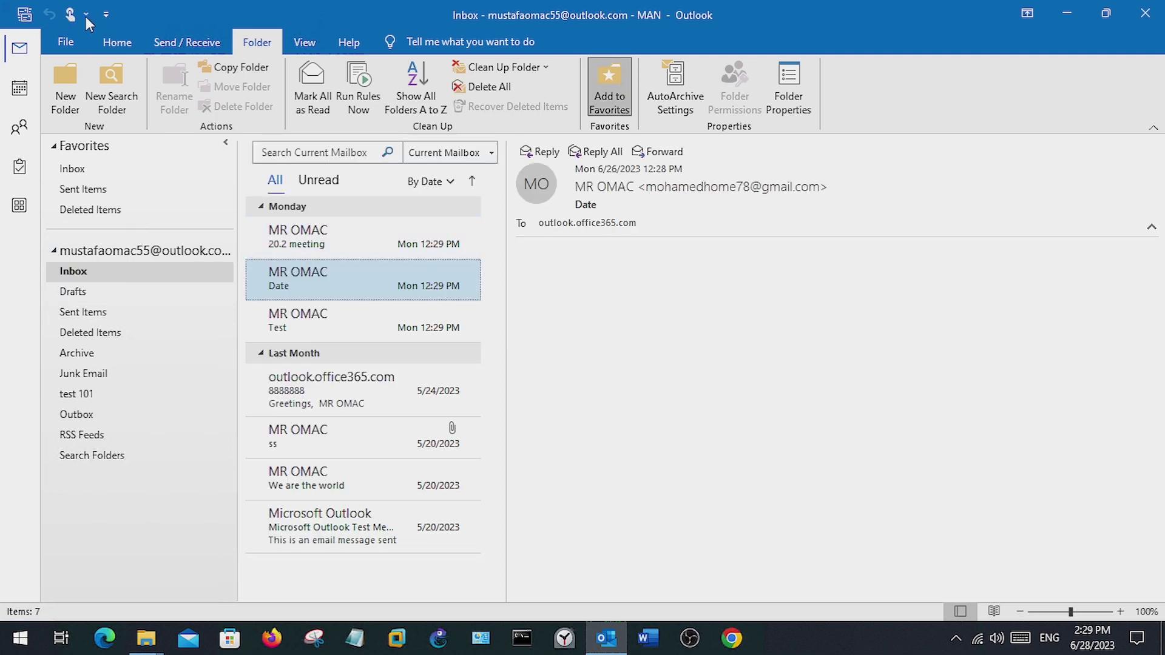
pyautogui.click(118, 44)
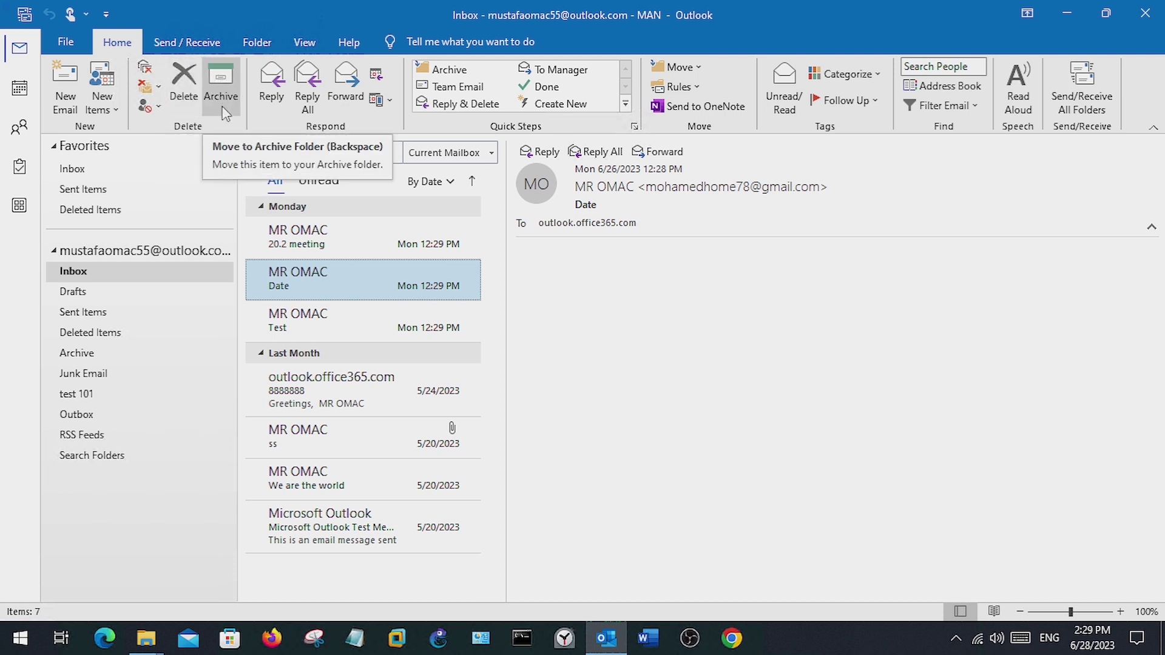
pyautogui.click(352, 236)
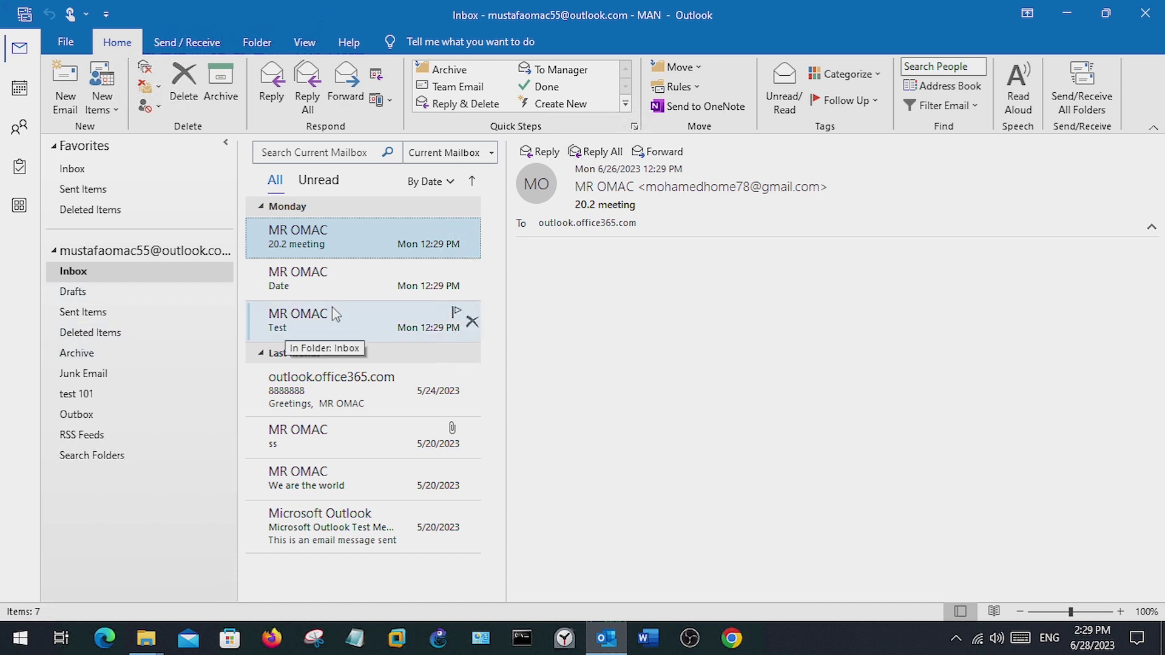
pyautogui.click(352, 280)
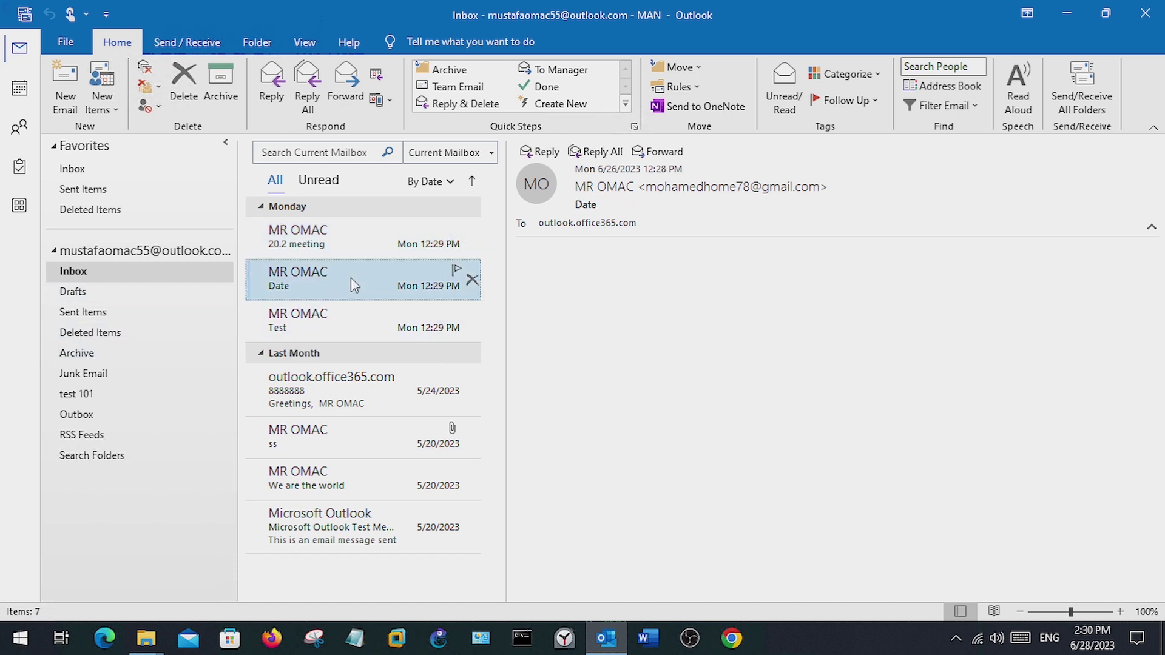
pyautogui.click(221, 91)
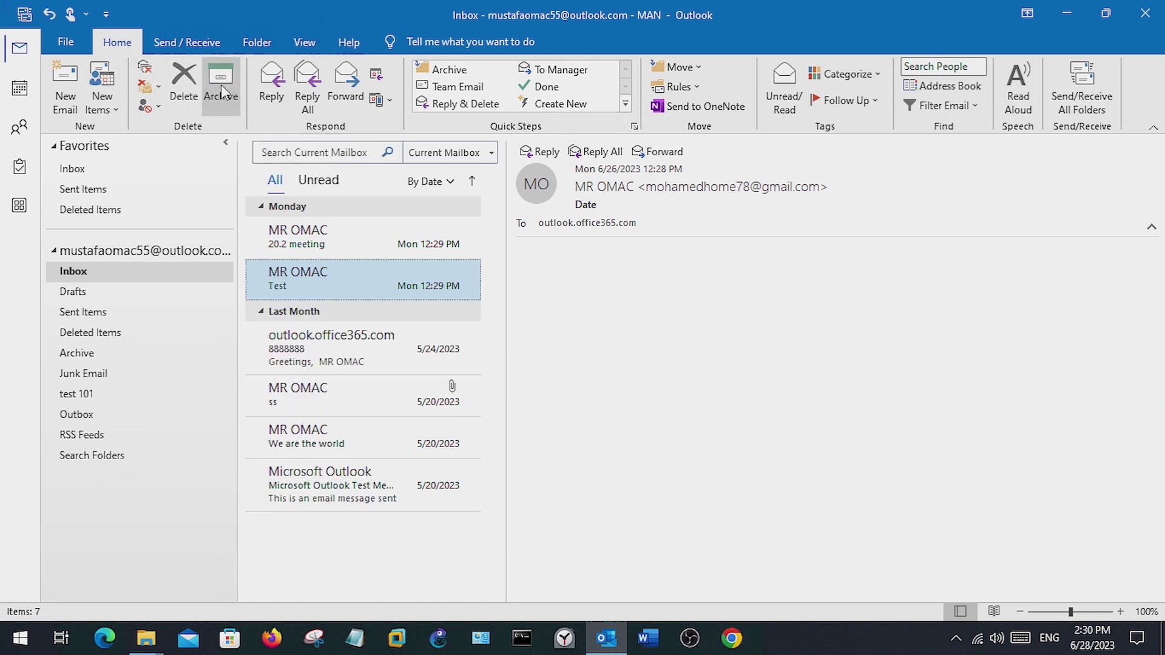
pyautogui.click(88, 358)
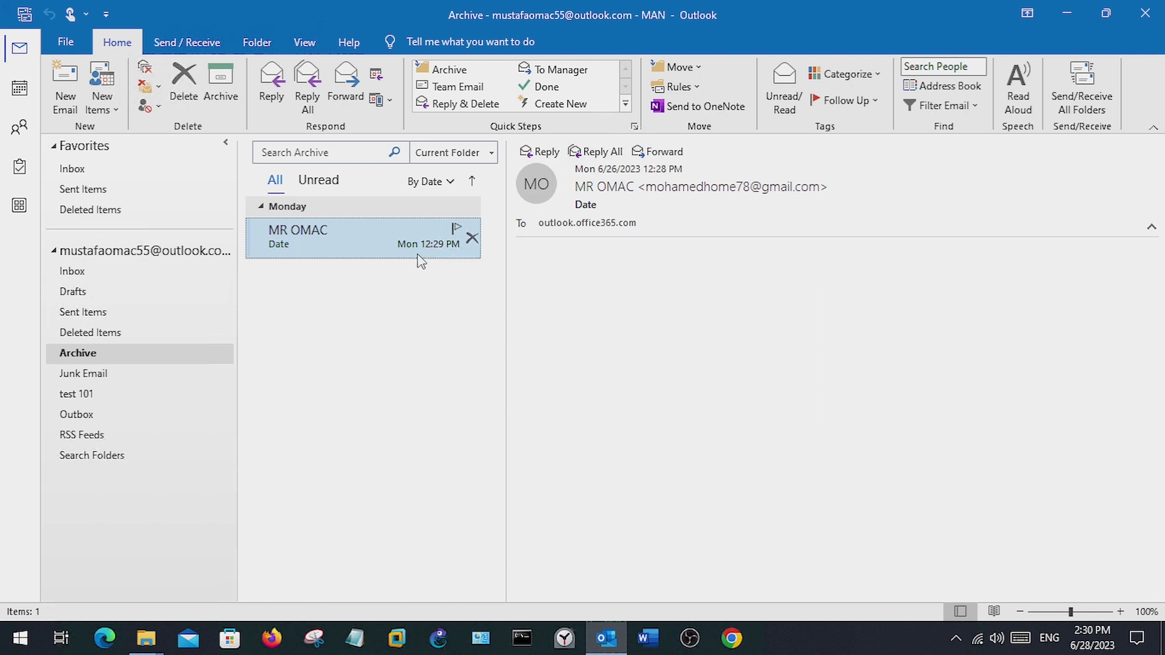